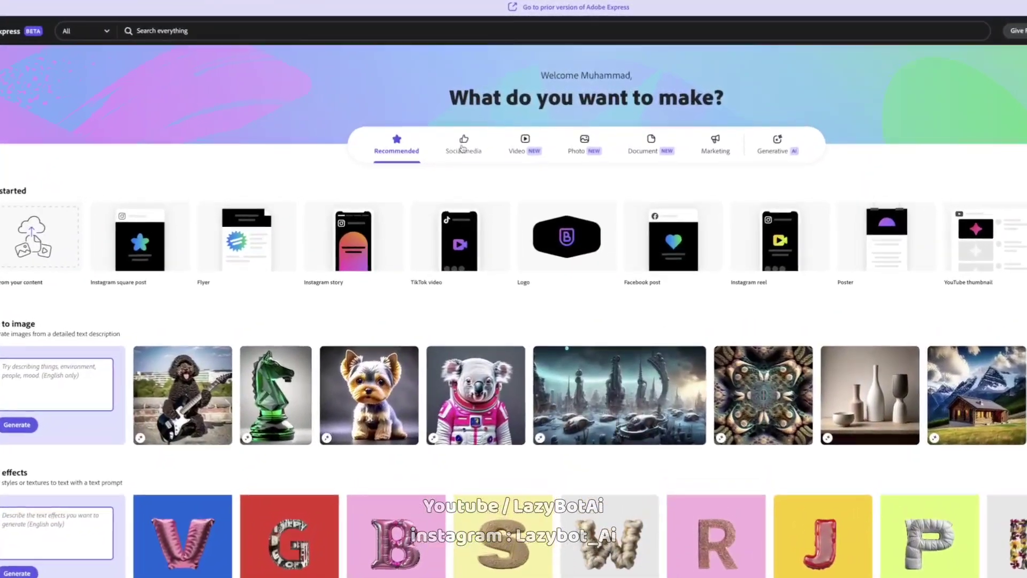
# - Browse the Social media, Video, Photo, Document, Marketing and Generative AI project categories
pyautogui.click(463, 149)
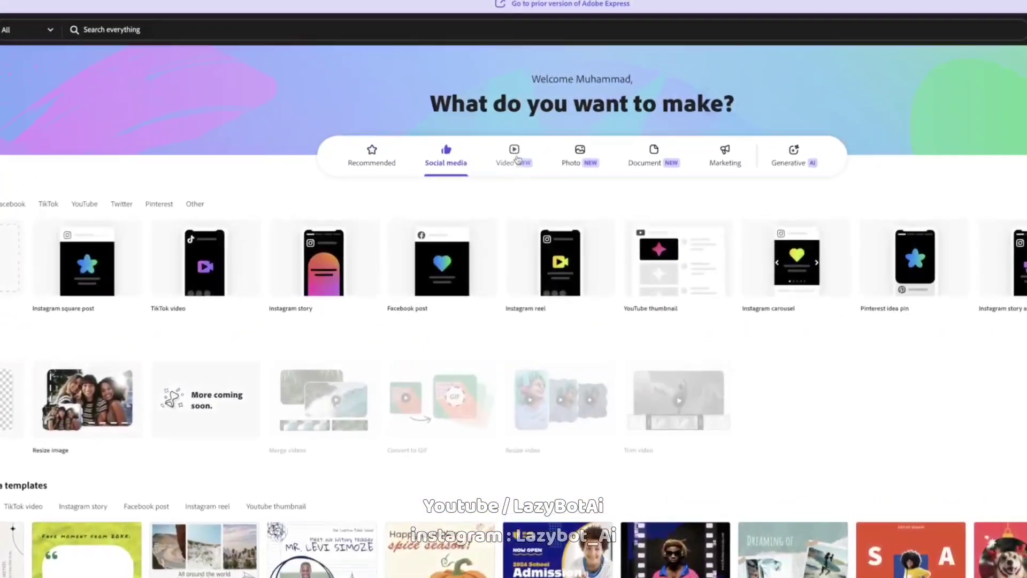
pyautogui.click(514, 156)
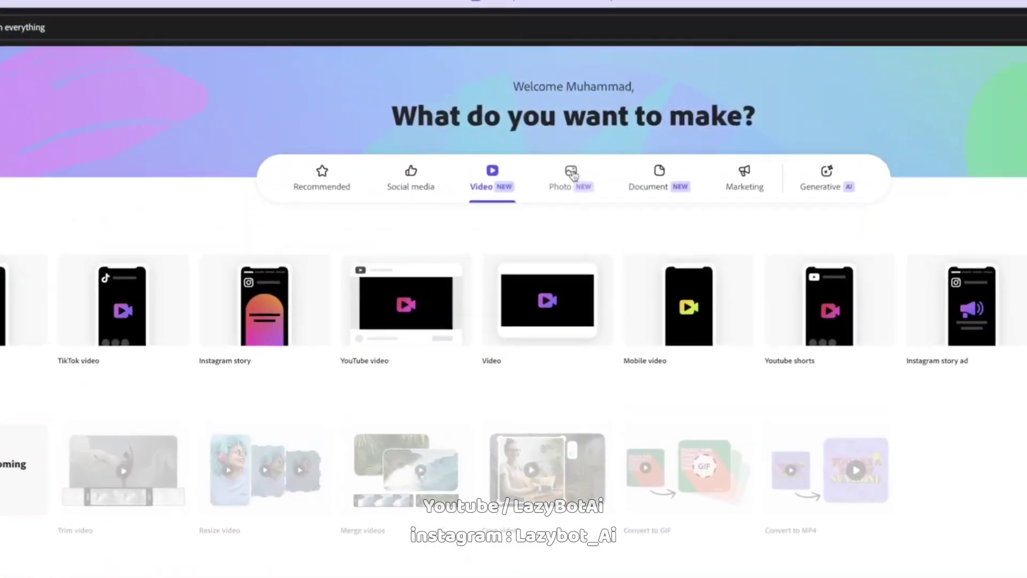
pyautogui.click(572, 179)
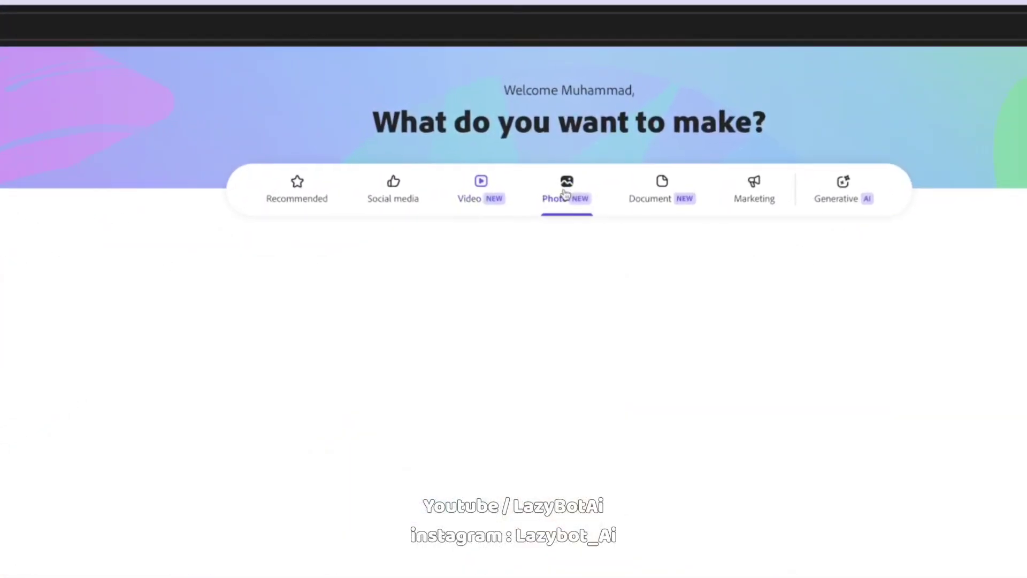
pyautogui.click(666, 200)
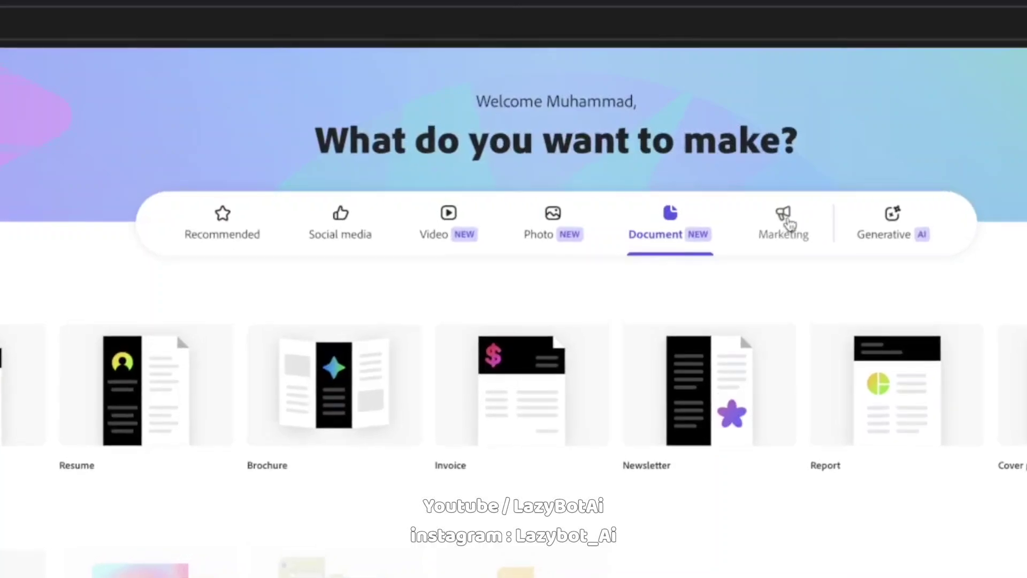
pyautogui.click(789, 224)
pyautogui.click(896, 226)
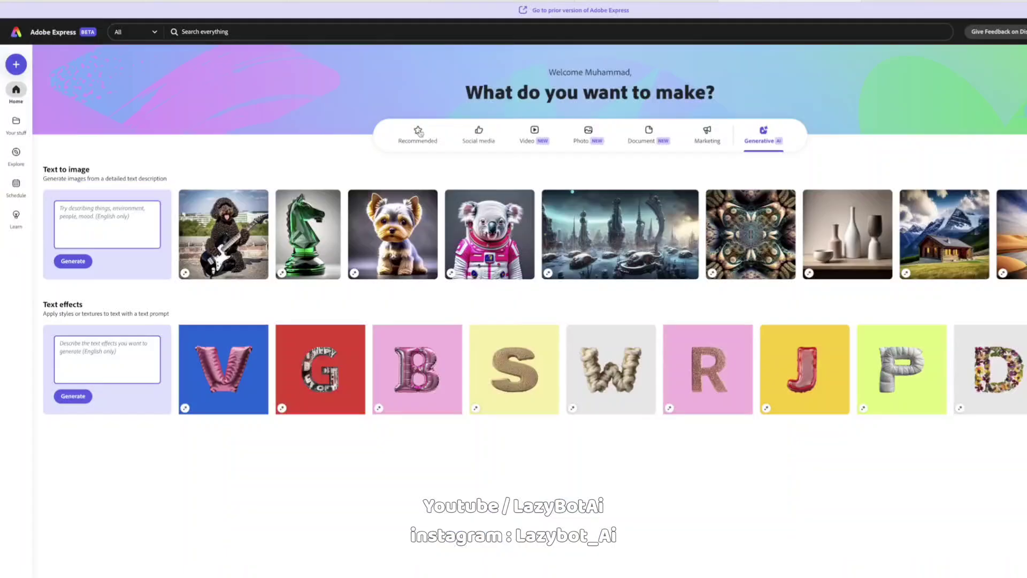
# - Create a blank Instagram square post from scratch, found among the social media formats
pyautogui.click(481, 133)
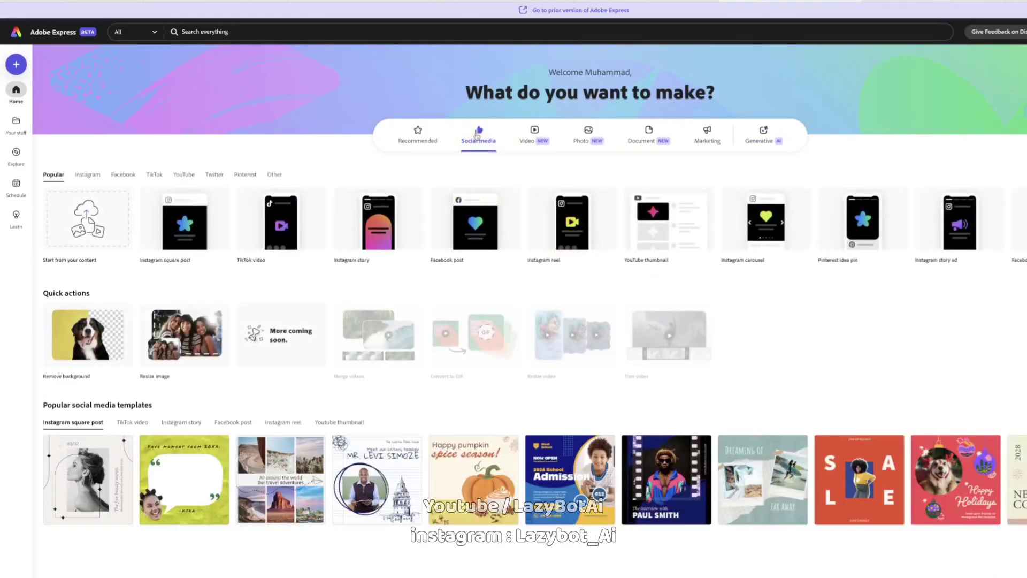
pyautogui.moveTo(186, 213)
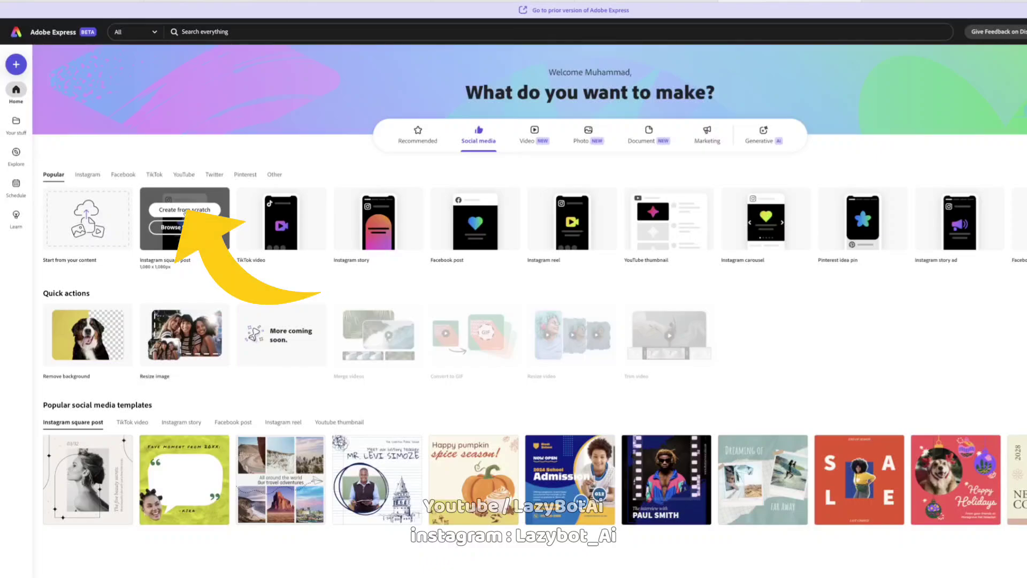
pyautogui.click(186, 211)
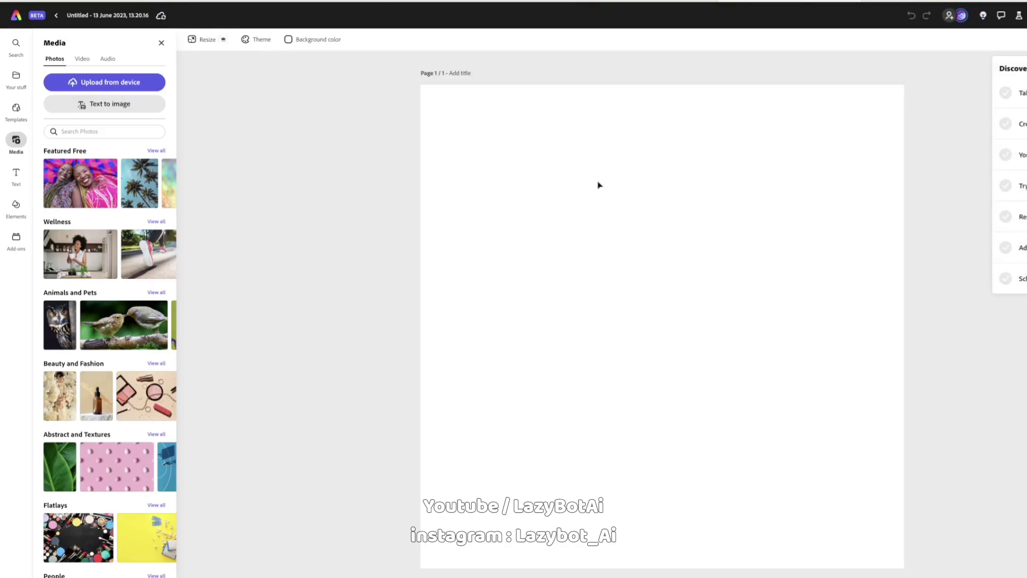
# - Add a square (1:1) text-to-image placeholder and enter the prompt "futuristic neon lights on another planet scene"
pyautogui.click(107, 107)
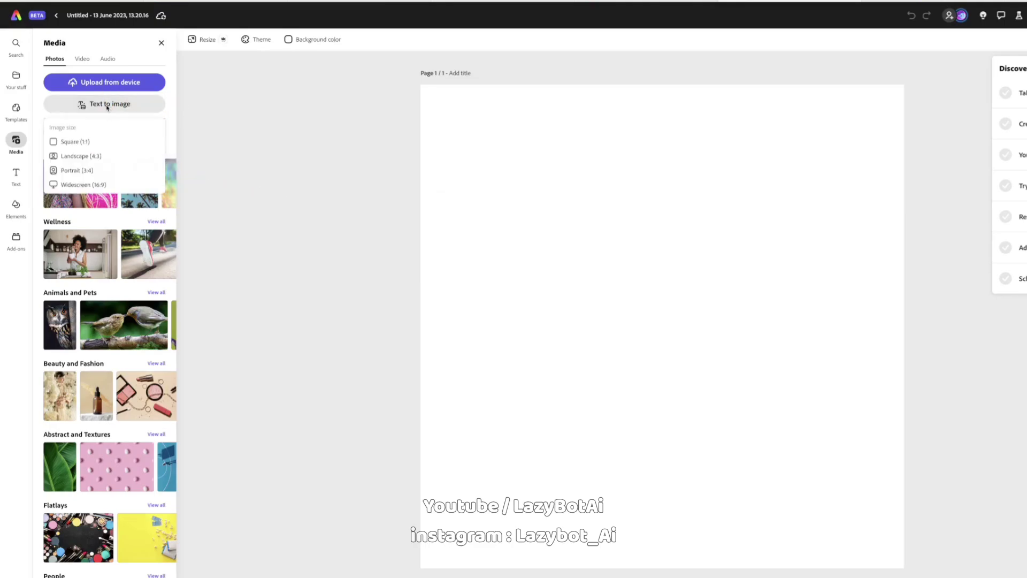
pyautogui.click(75, 142)
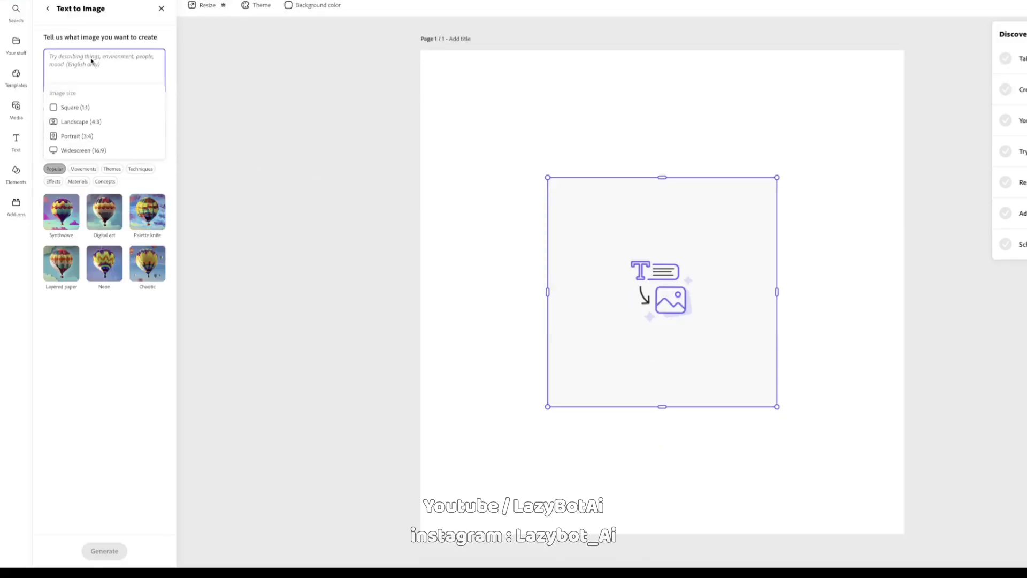
pyautogui.write('futuristic mob')
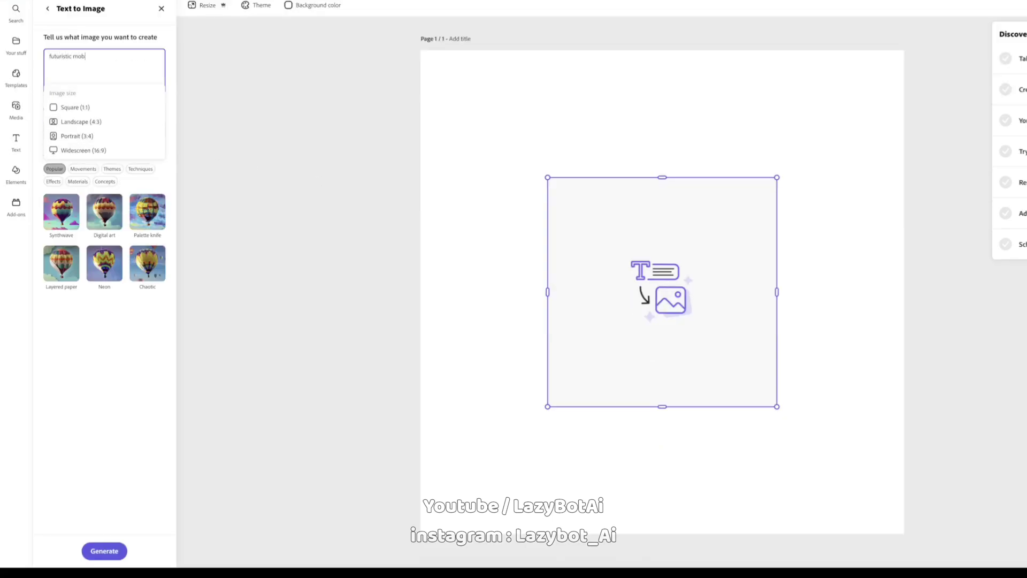
pyautogui.press('BackSpace')
pyautogui.press('BackSpace')
pyautogui.press('BackSpace')
pyautogui.write('neon lights on another planet scene')
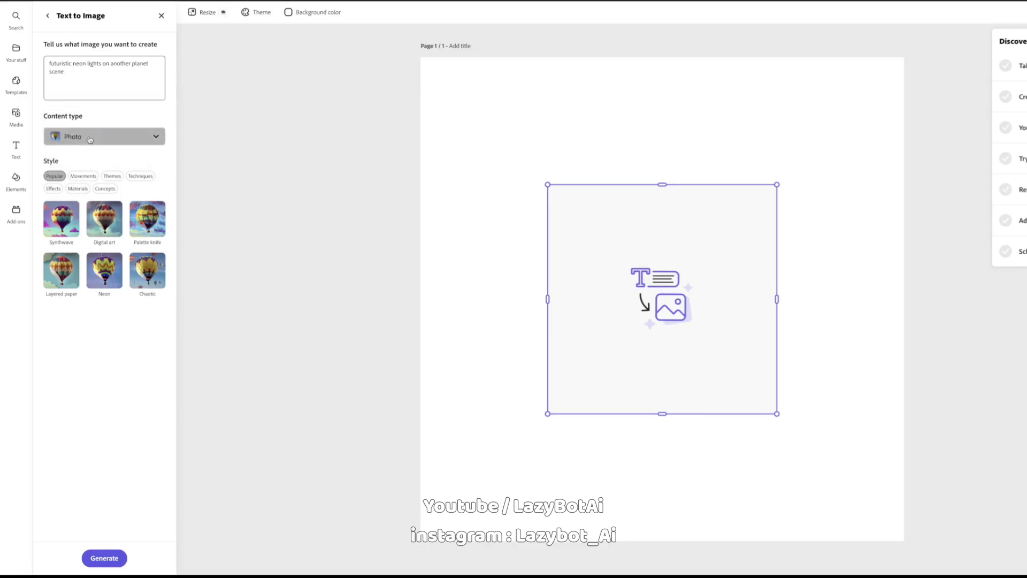
# - Generate the image from the prompt with Photo as the content type
pyautogui.click(90, 138)
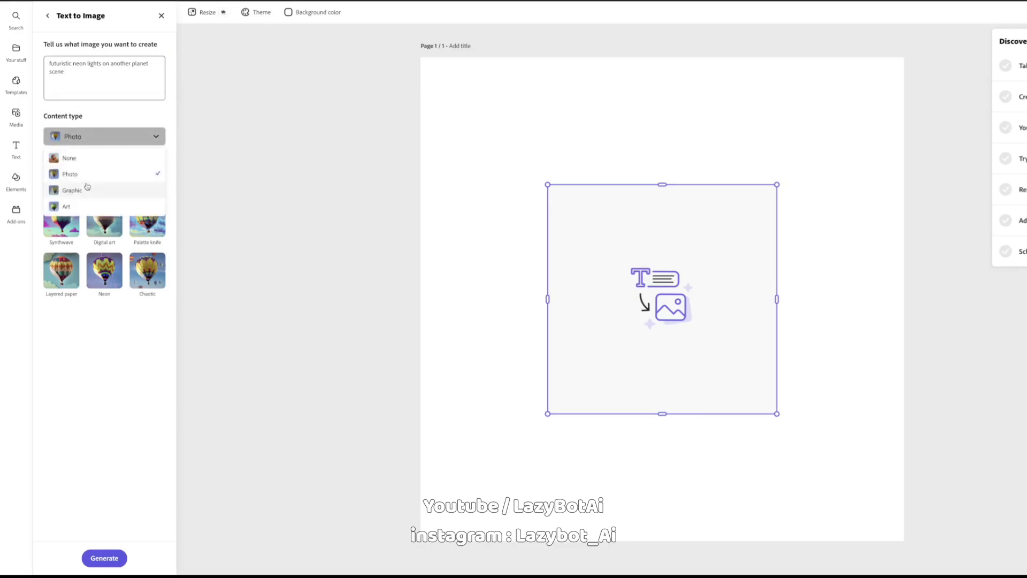
pyautogui.click(69, 174)
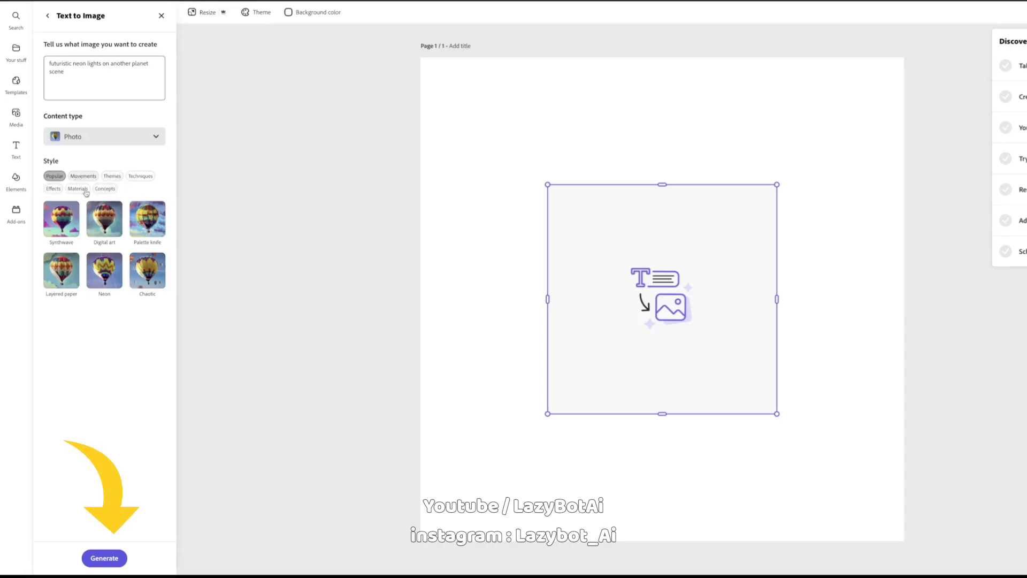
pyautogui.click(98, 560)
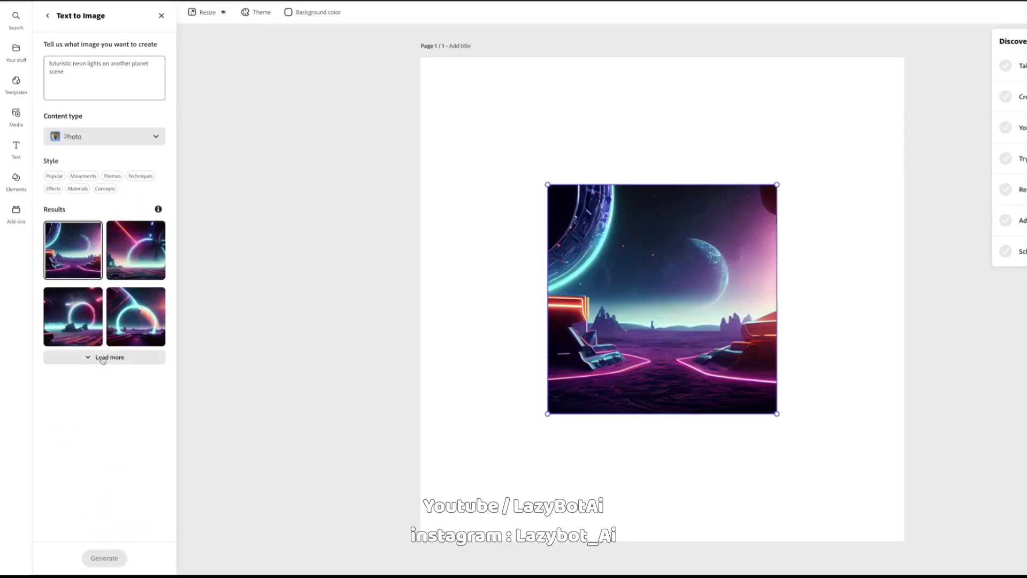
# - Load more generated variations and set the neon planet image on the canvas as the page background
pyautogui.click(105, 357)
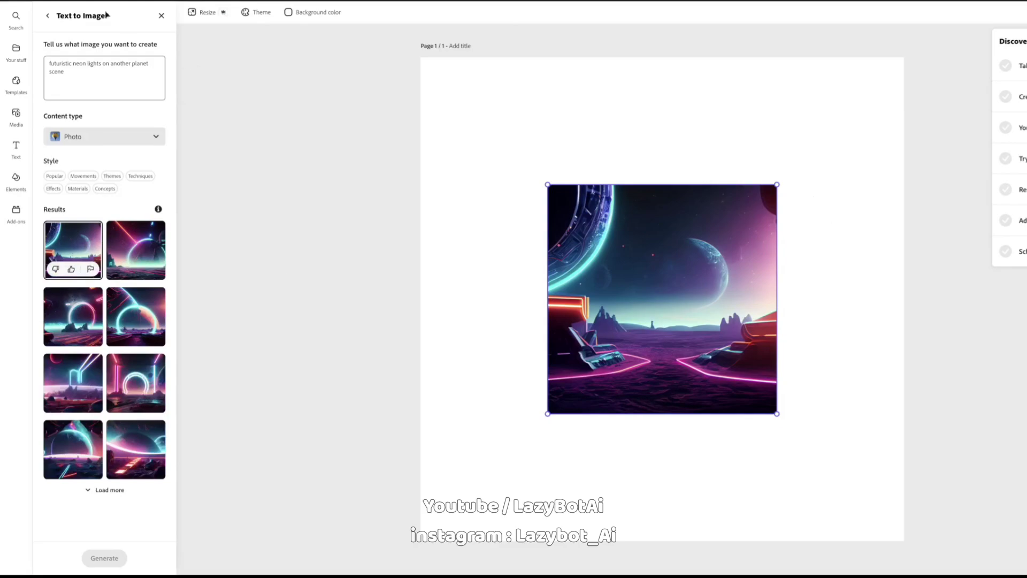
pyautogui.click(48, 18)
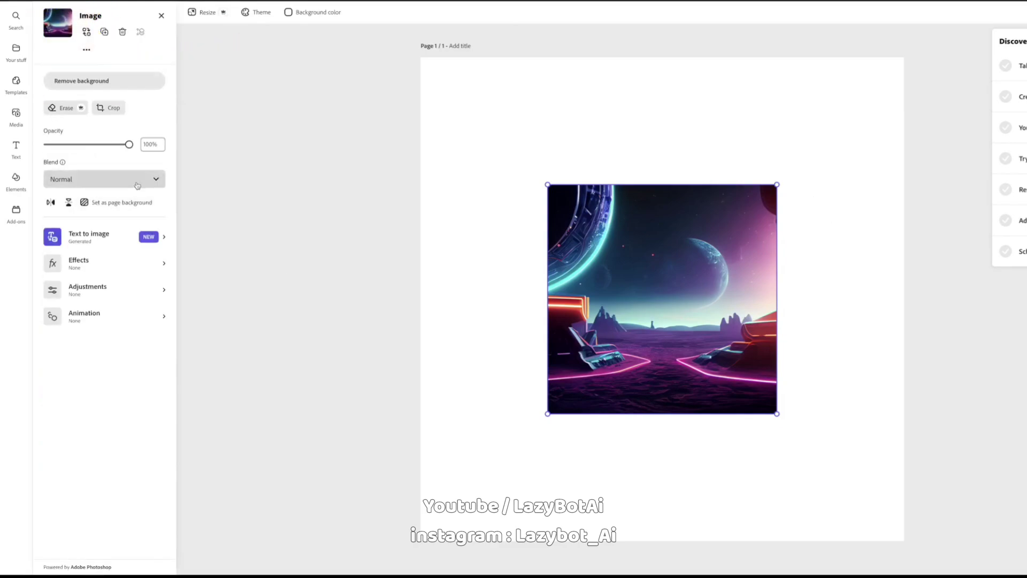
pyautogui.click(86, 203)
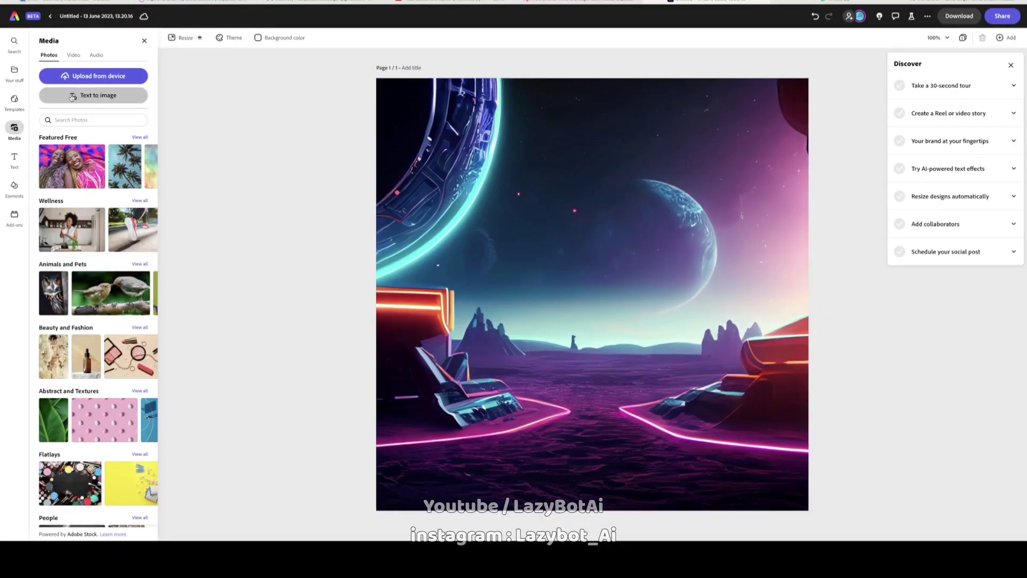
# - Generate a second square image from the prompt "futuristic mobile phone design" and remove its background
pyautogui.click(73, 96)
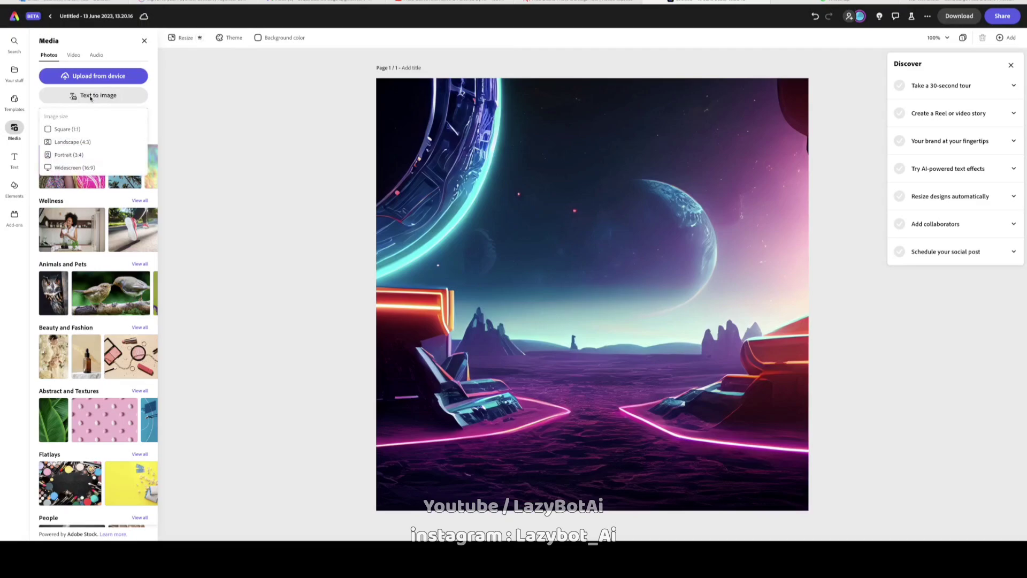
pyautogui.click(71, 130)
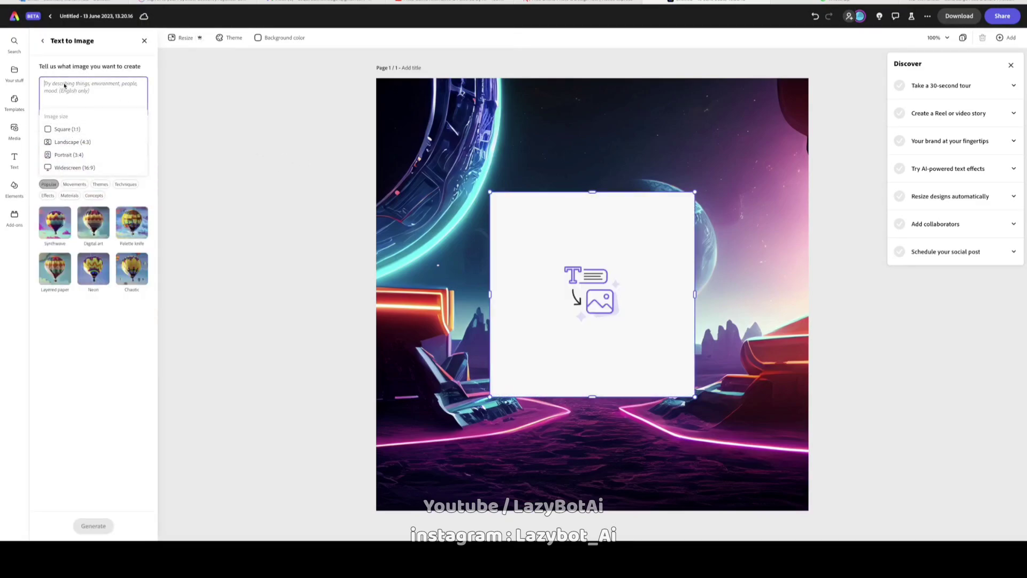
pyautogui.write('futuristic mobile phone design')
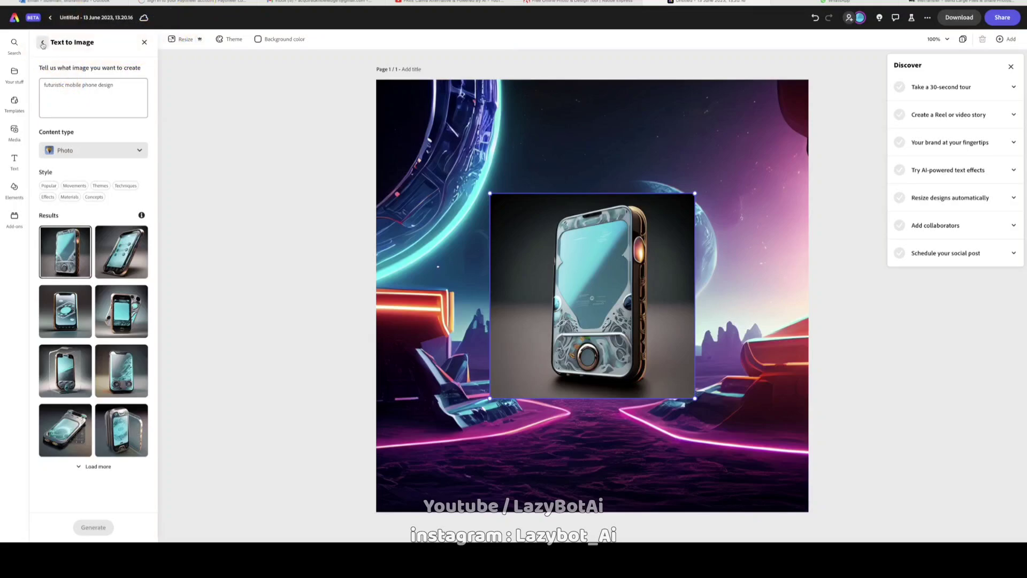
pyautogui.click(43, 44)
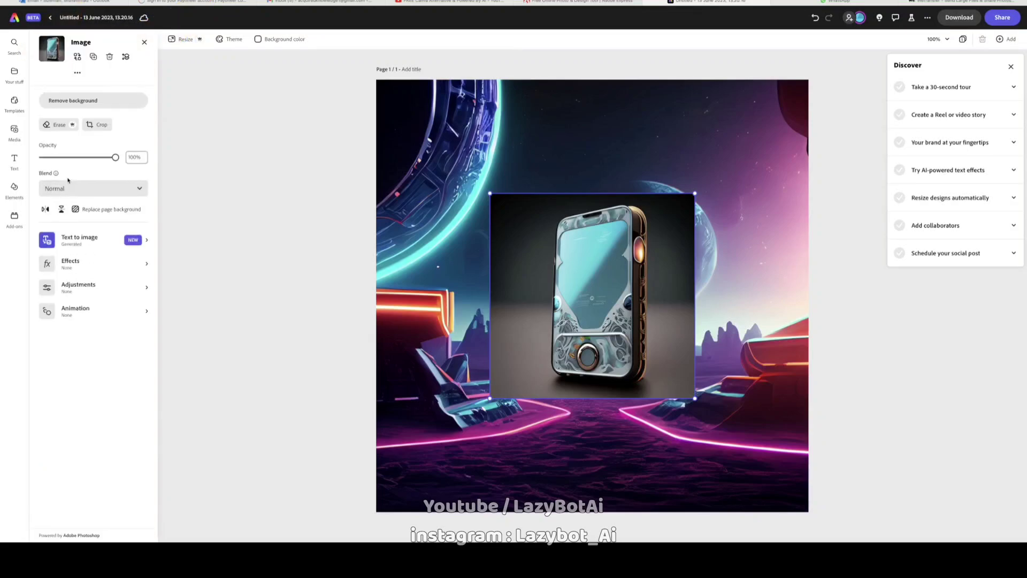
pyautogui.click(85, 103)
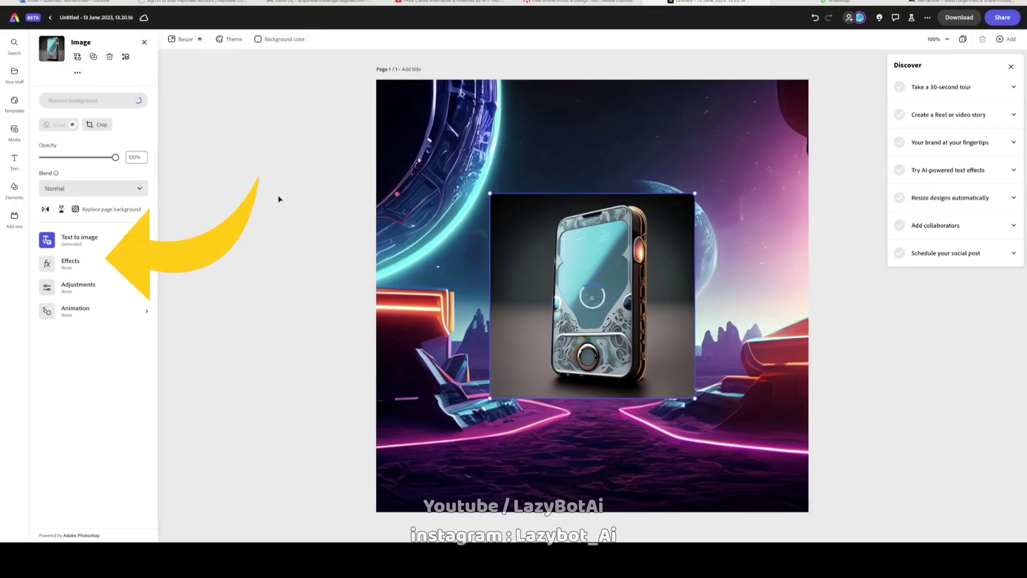
# - Try duotone effects on the background scene, settle on the Darken effect, and lower its intensity to nearly the minimum
pyautogui.click(70, 259)
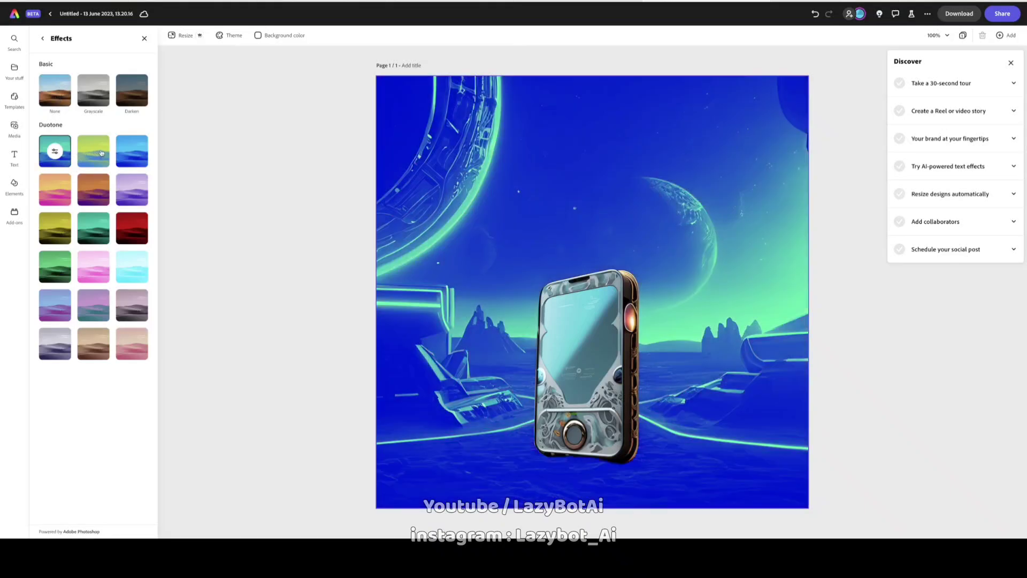
pyautogui.click(100, 153)
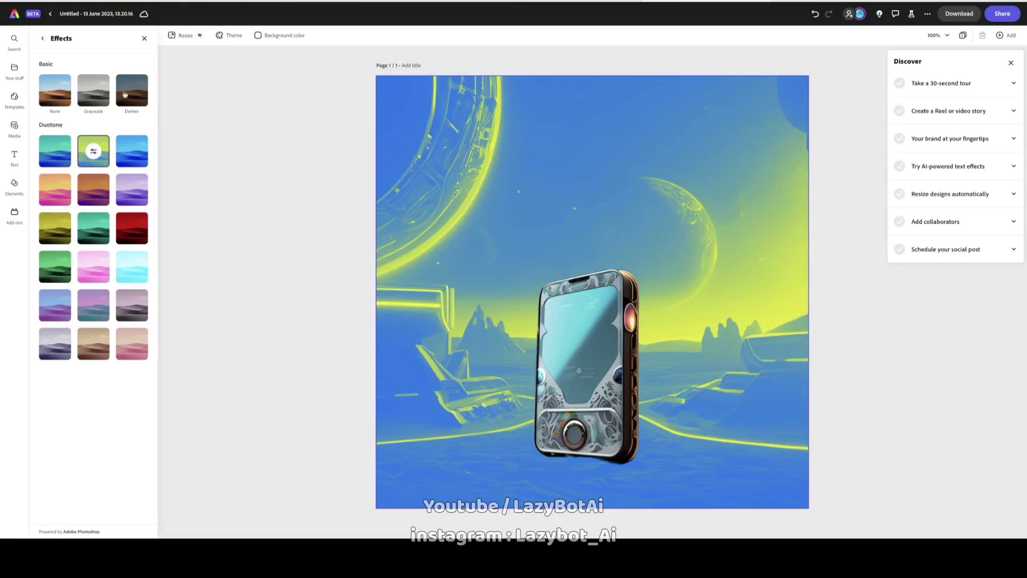
pyautogui.click(125, 95)
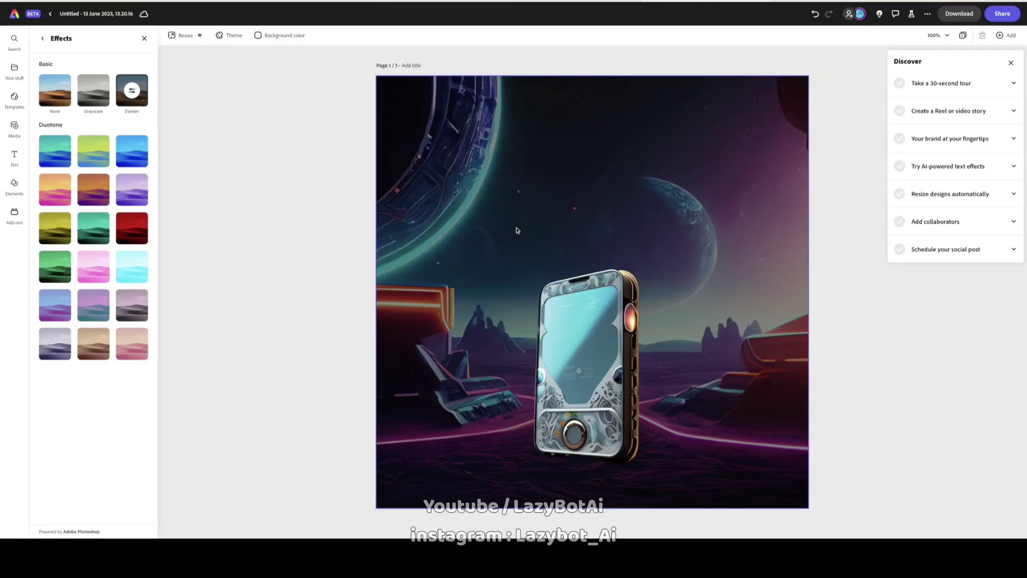
pyautogui.click(132, 94)
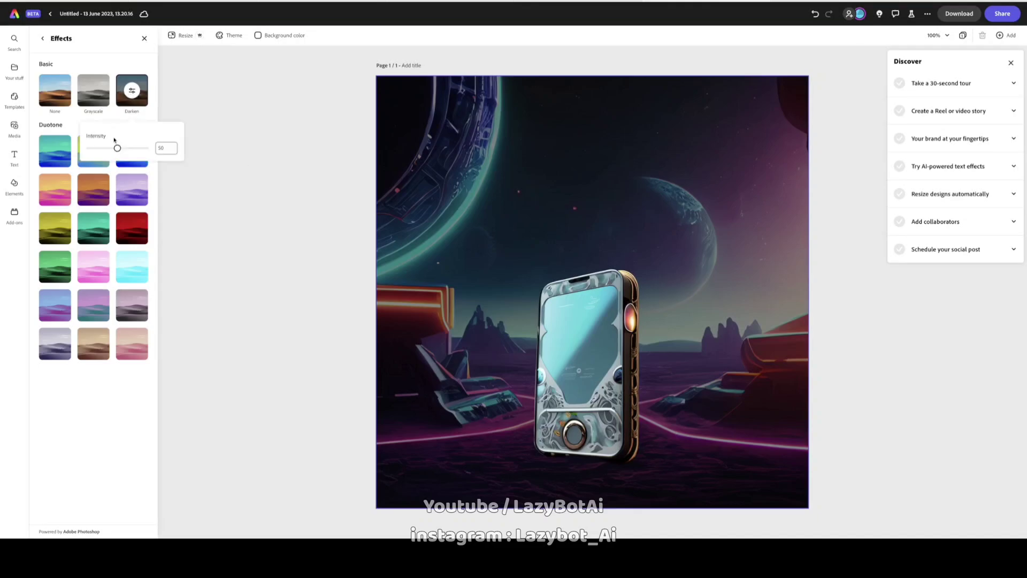
pyautogui.moveTo(117, 150); pyautogui.dragTo(88, 148)
# - Add a two-line text reading "Introducing" and "New Samsung Space" to the page
pyautogui.click(14, 127)
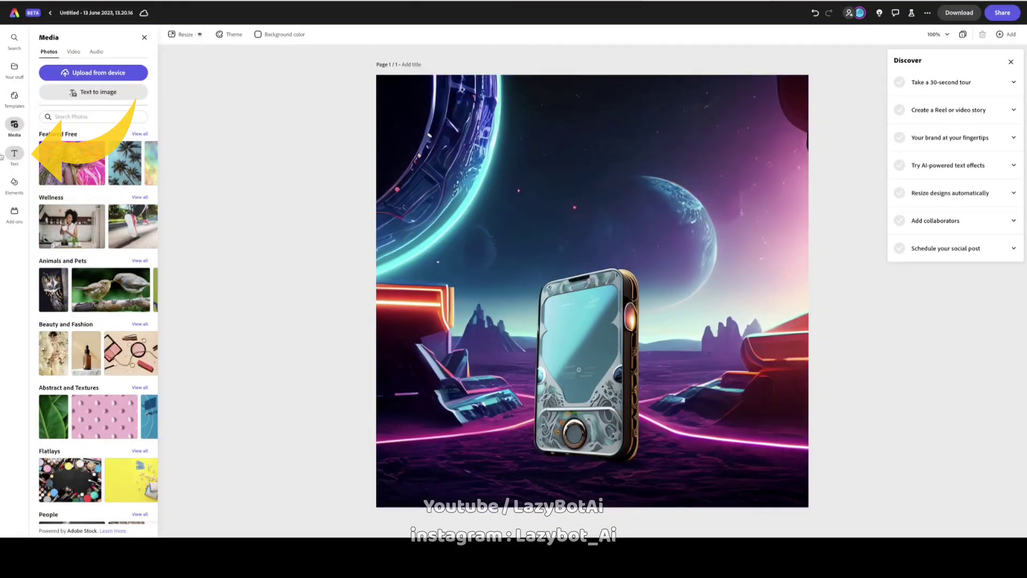
pyautogui.click(16, 155)
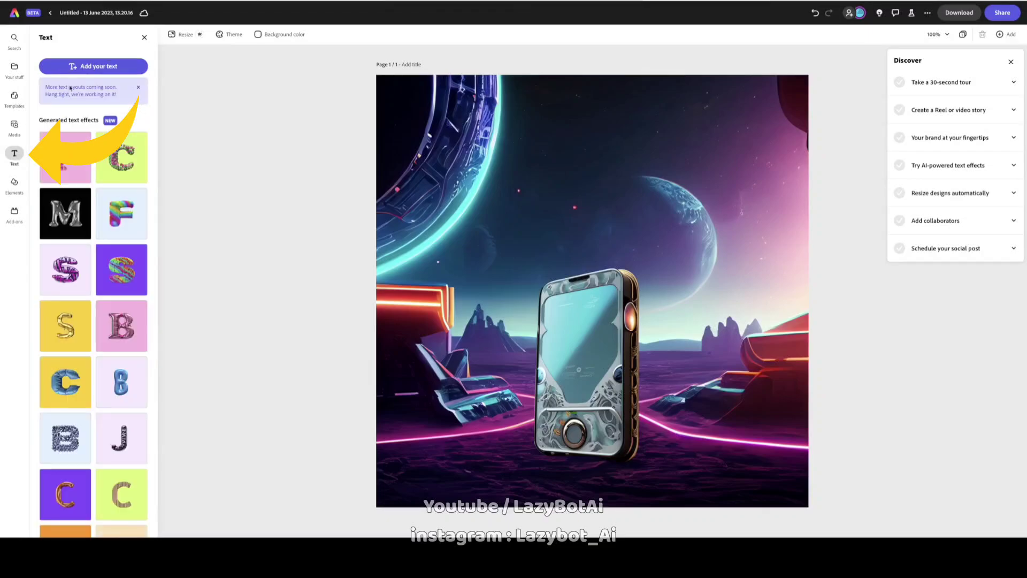
pyautogui.click(91, 67)
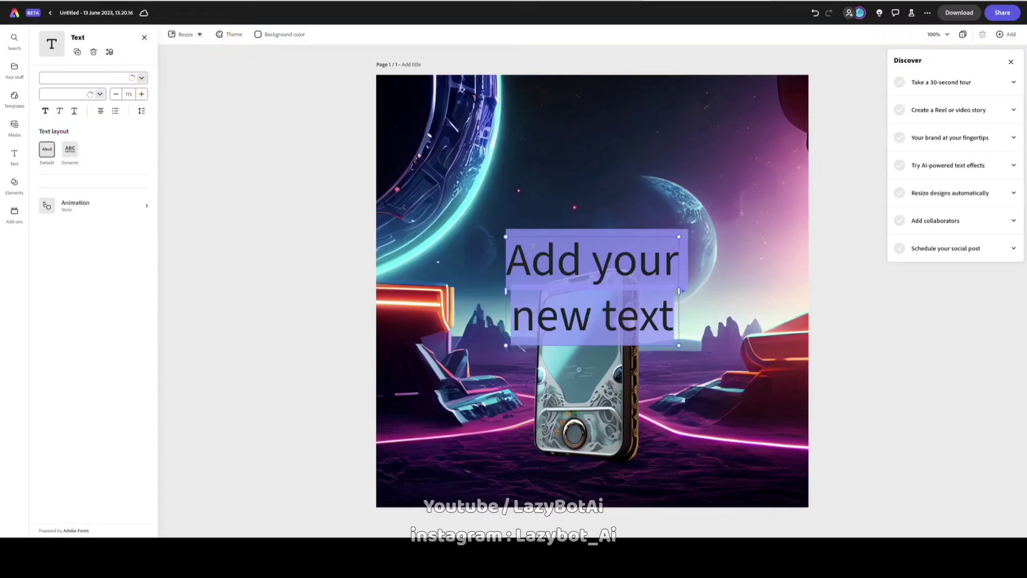
pyautogui.press('BackSpace')
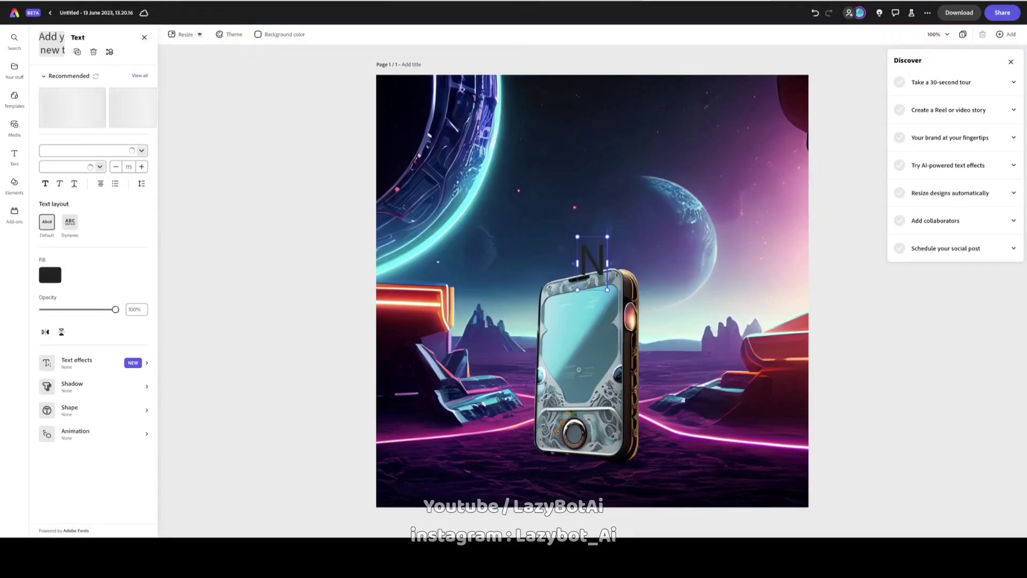
pyautogui.write('New')
pyautogui.hotkey('ctrl', 'a')
pyautogui.write('Introducing')
pyautogui.press('Return')
pyautogui.write('New Samsung Space')
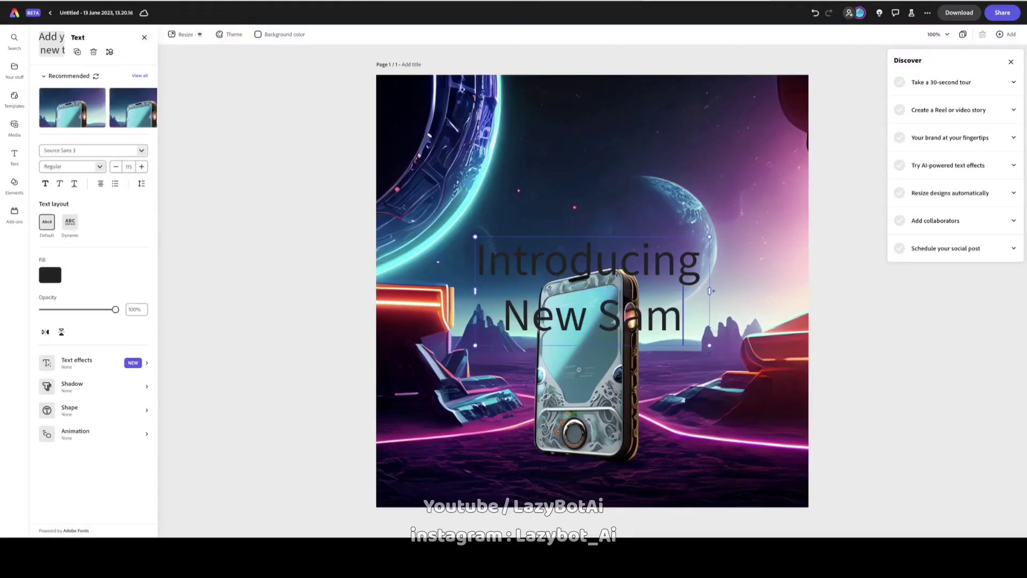
# - Set the whole heading in Protipo Compact Bold at size 87 and place it above the phone
pyautogui.hotkey('ctrl', 'a')
pyautogui.click(137, 150)
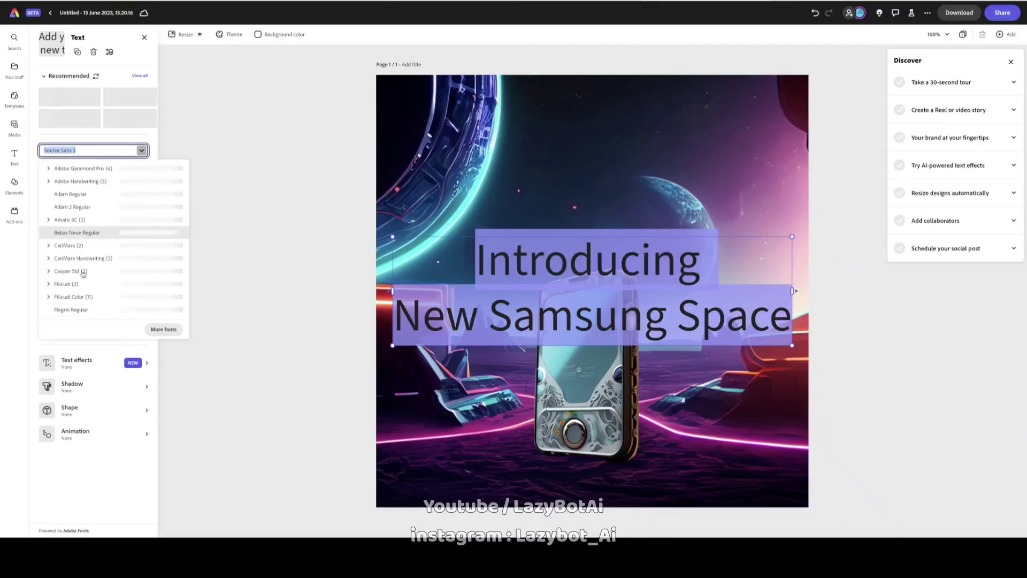
pyautogui.click(80, 232)
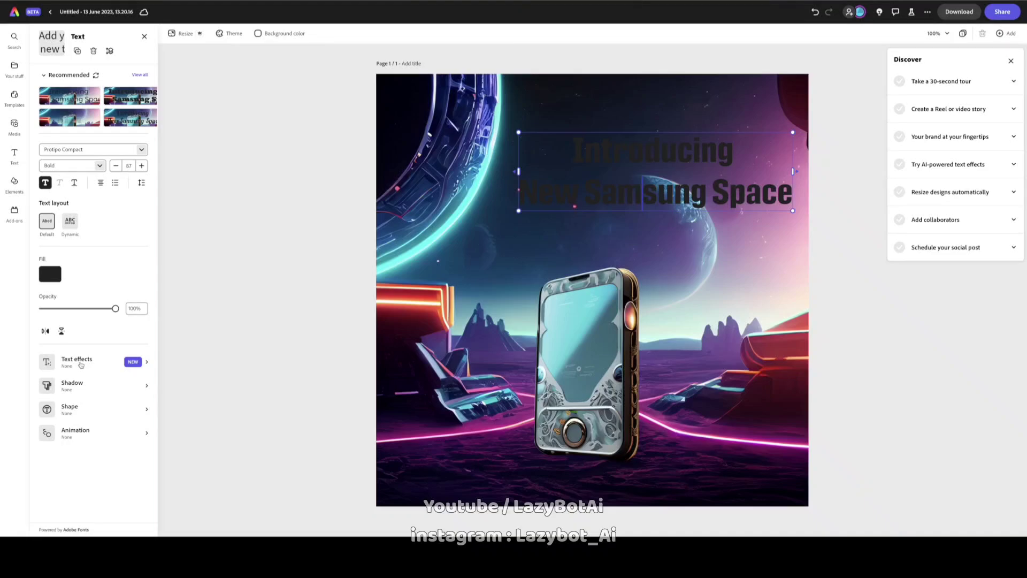
# - Try a generated "futuristic" text effect on the heading, remove it, and enter the new effect prompt "neo"
pyautogui.click(80, 364)
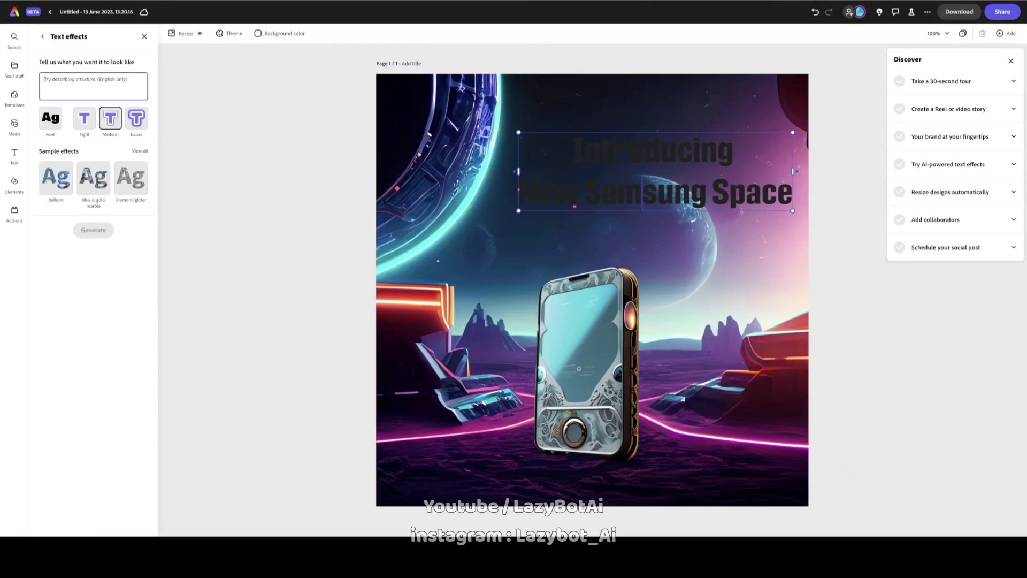
pyautogui.write('futuristic')
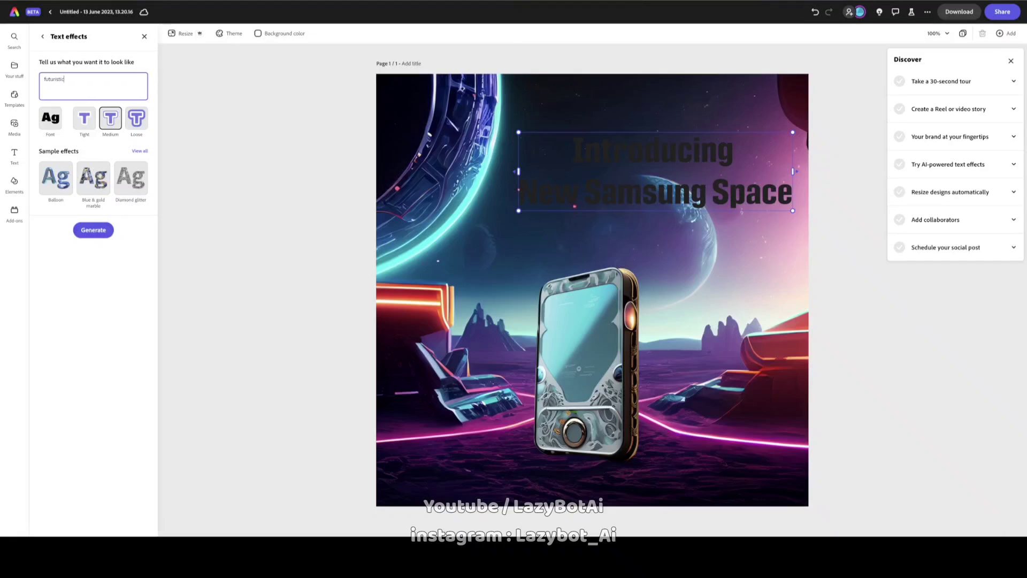
pyautogui.click(98, 230)
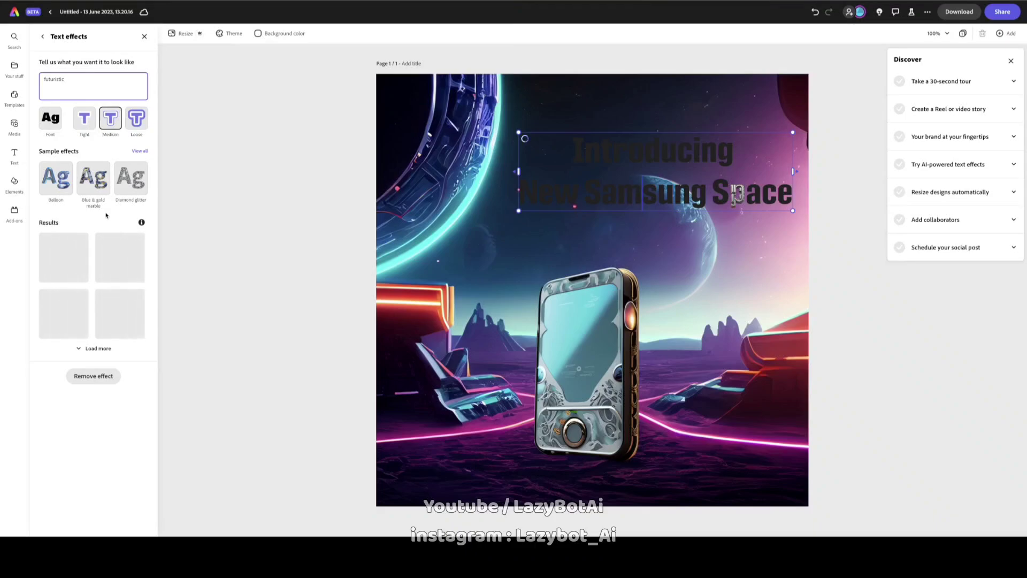
pyautogui.click(92, 377)
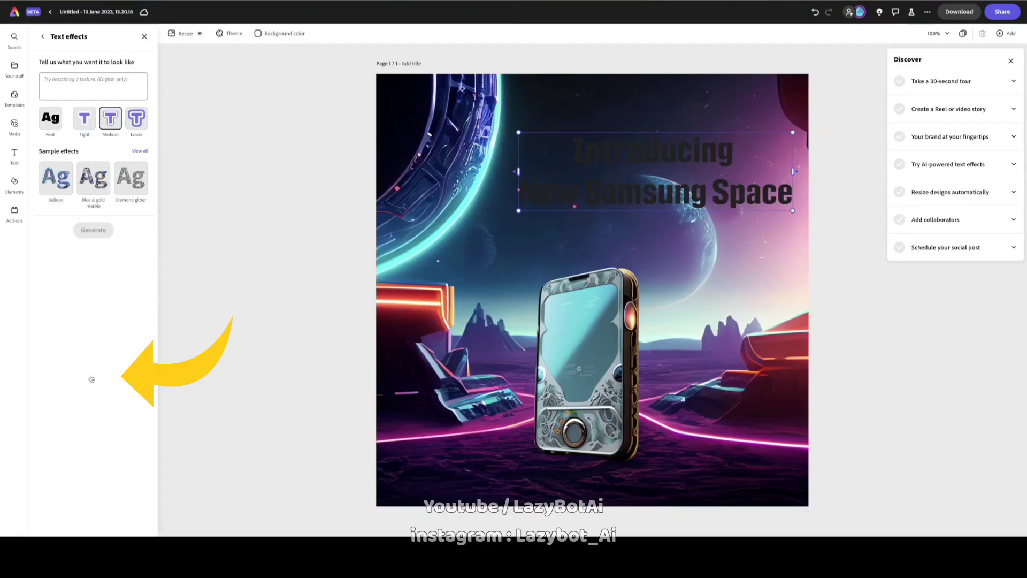
pyautogui.click(78, 82)
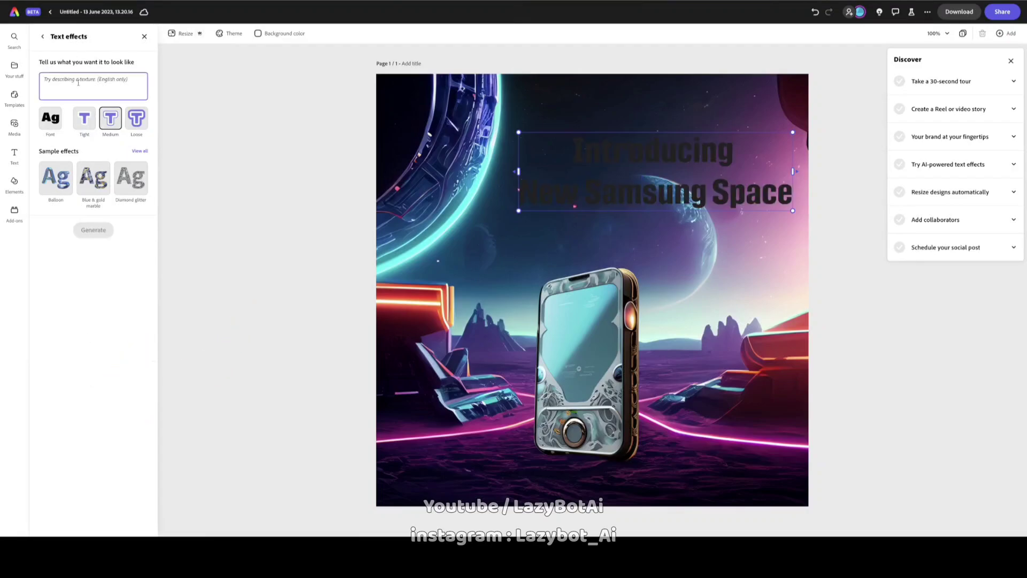
pyautogui.write('neo')
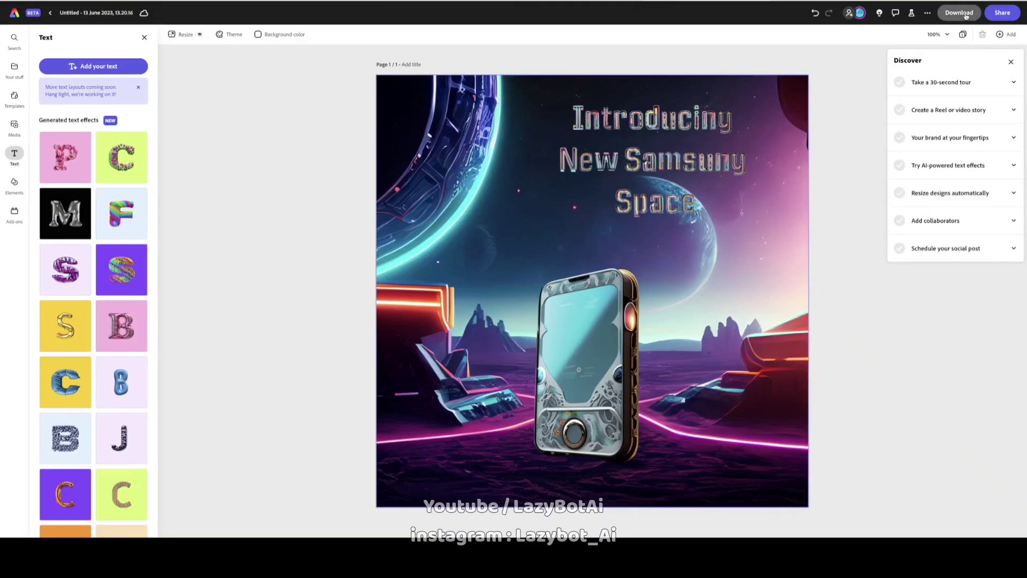
# - Download the finished still design as a PNG image
pyautogui.click(967, 15)
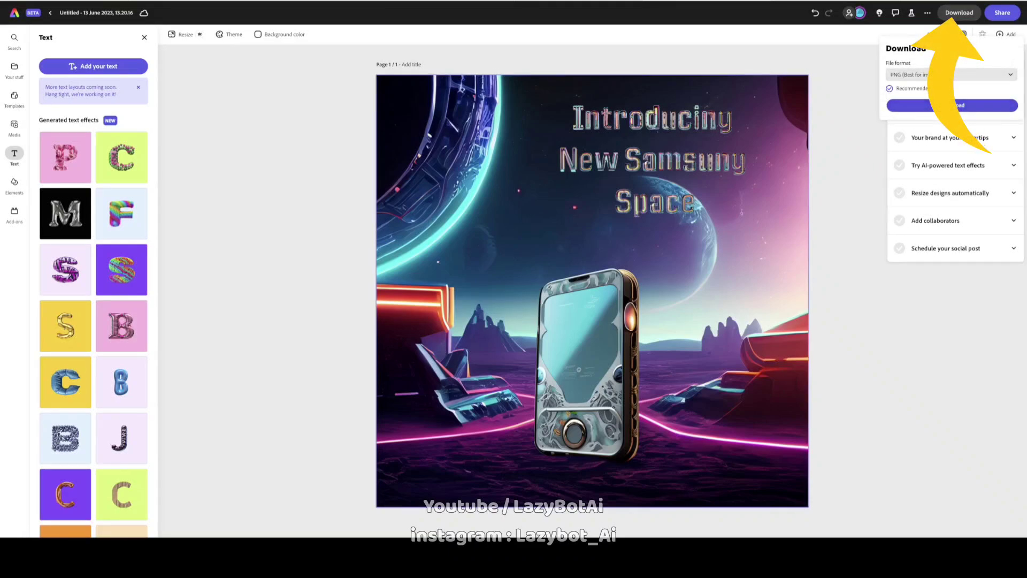
pyautogui.click(953, 106)
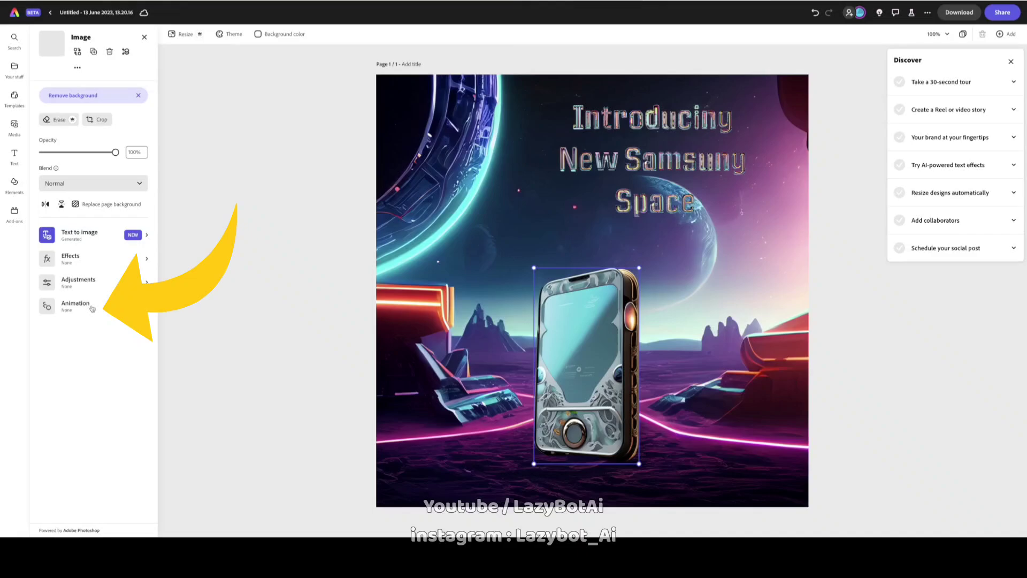
# - Apply the Bob looping animation to the phone image and set its speed to 41
pyautogui.click(92, 308)
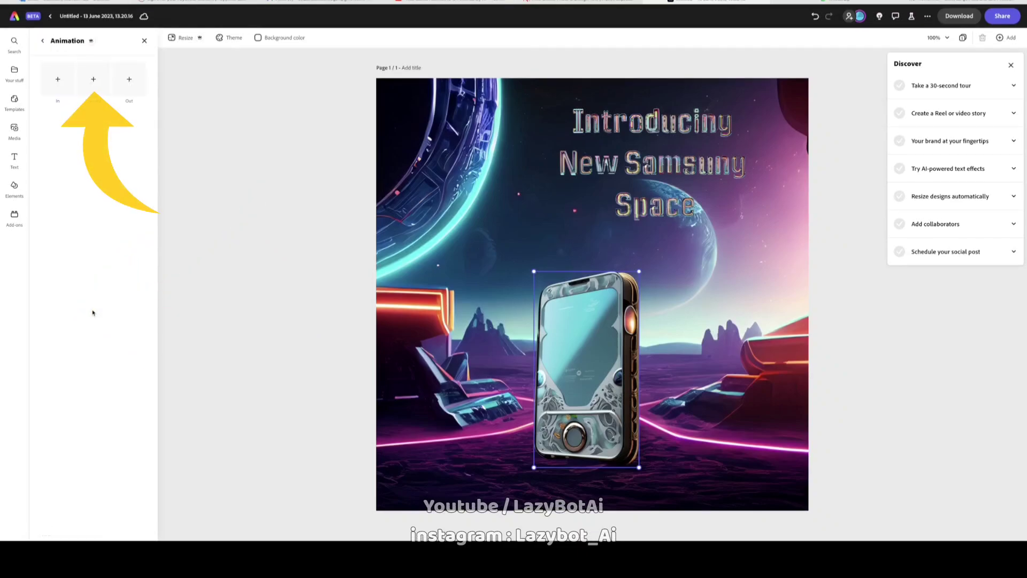
pyautogui.click(93, 80)
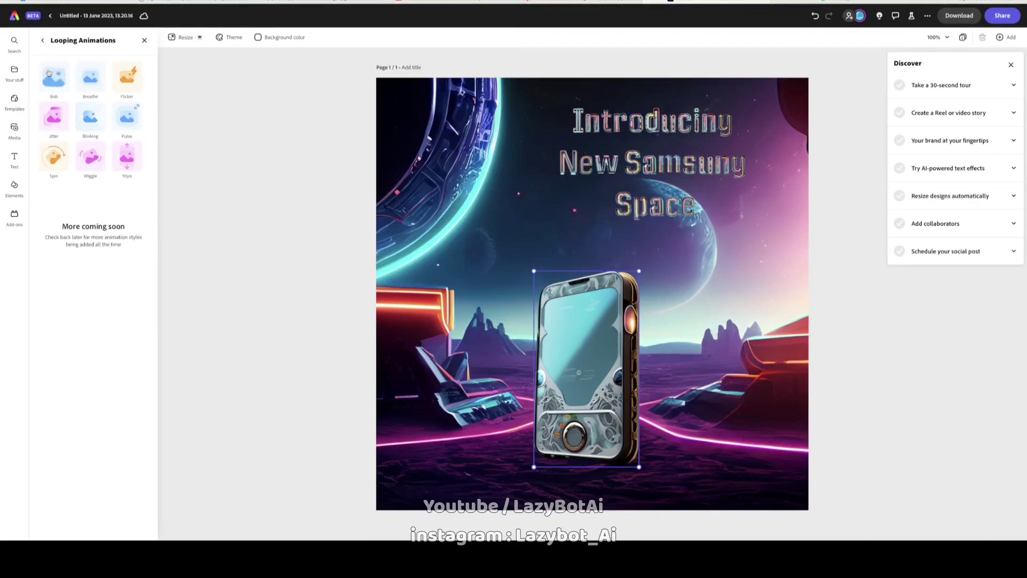
pyautogui.click(57, 86)
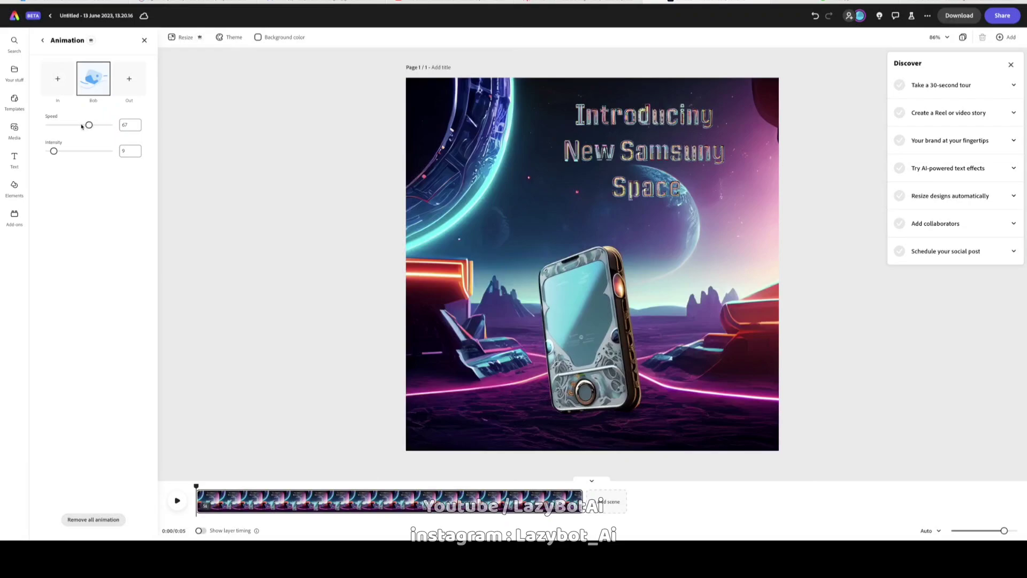
pyautogui.moveTo(82, 126); pyautogui.dragTo(76, 125)
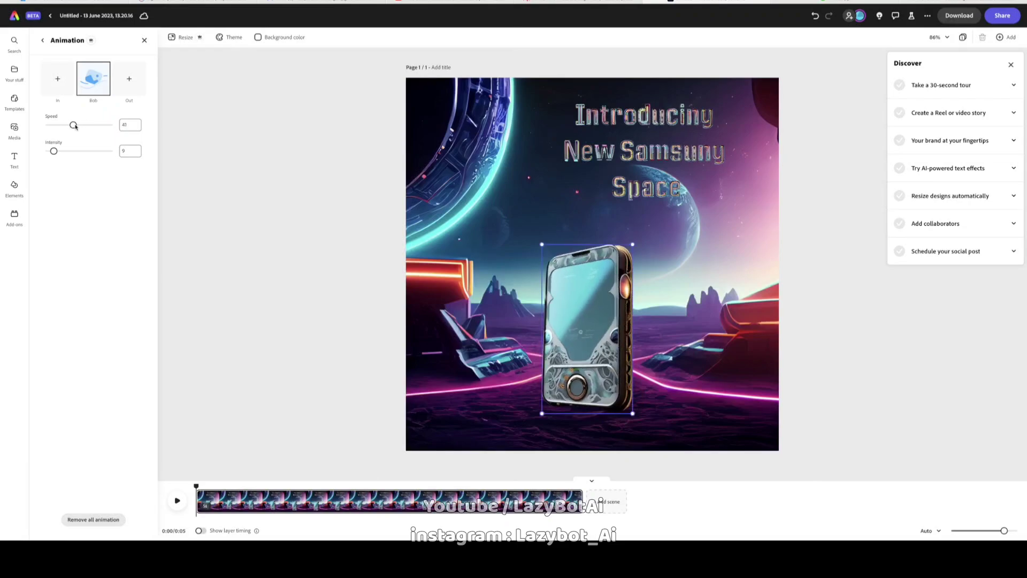
# - Apply the Breathe looping animation to the heading text
pyautogui.click(94, 80)
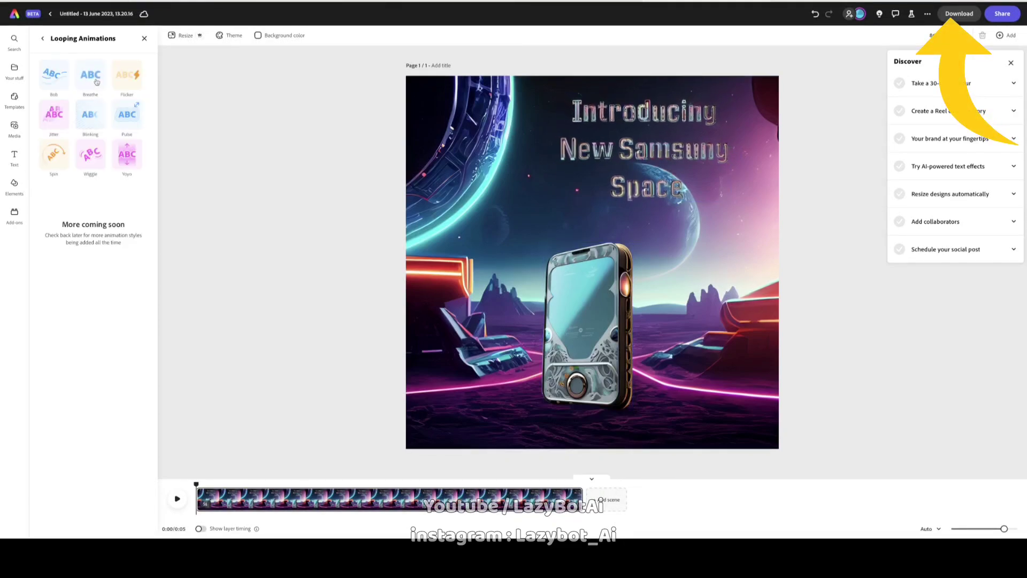
pyautogui.click(96, 80)
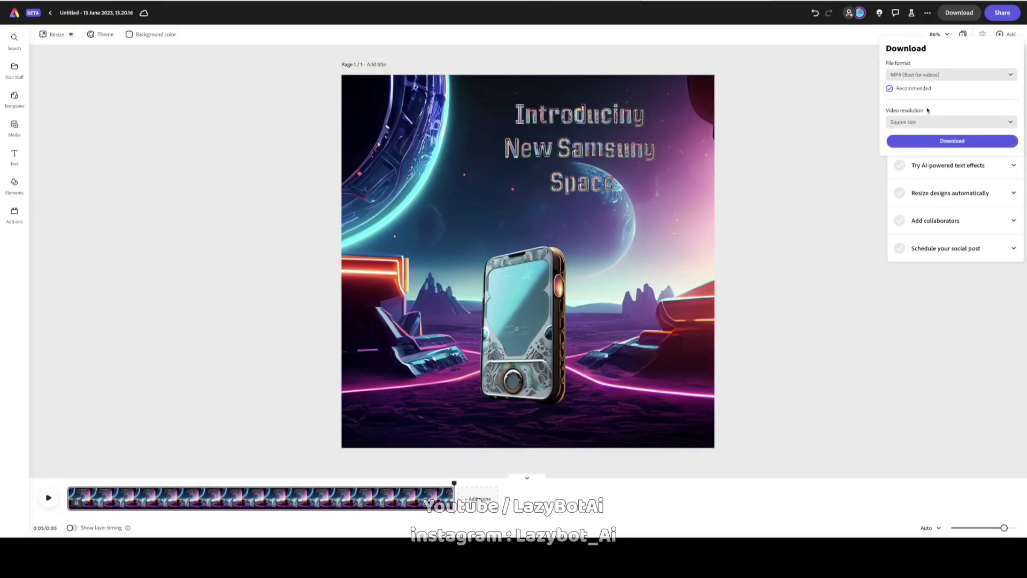
# - Download the animated design as an MP4 video with the video resolution at source size
pyautogui.click(942, 76)
pyautogui.click(941, 77)
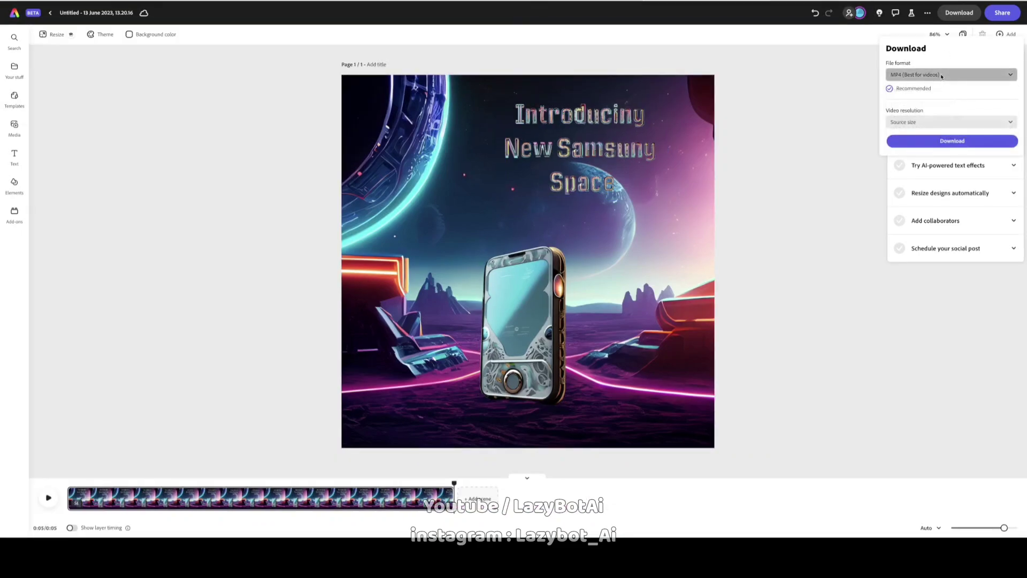
pyautogui.click(937, 125)
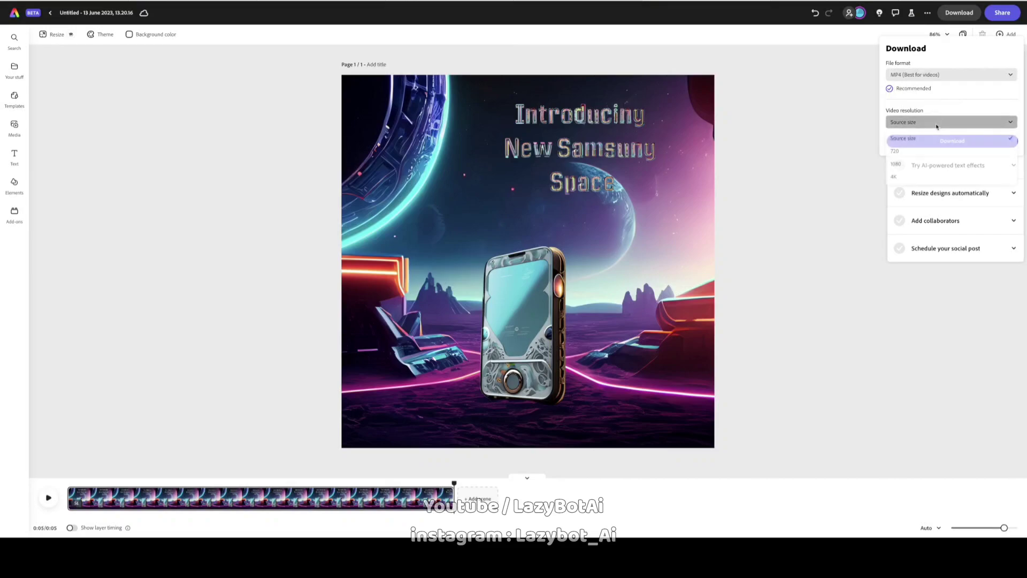
pyautogui.click(903, 167)
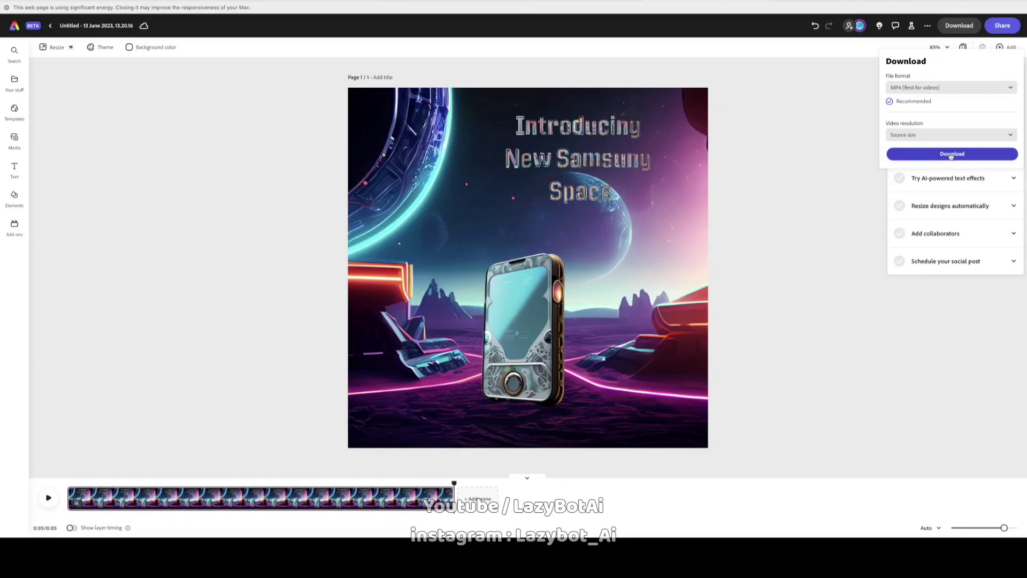
pyautogui.click(951, 154)
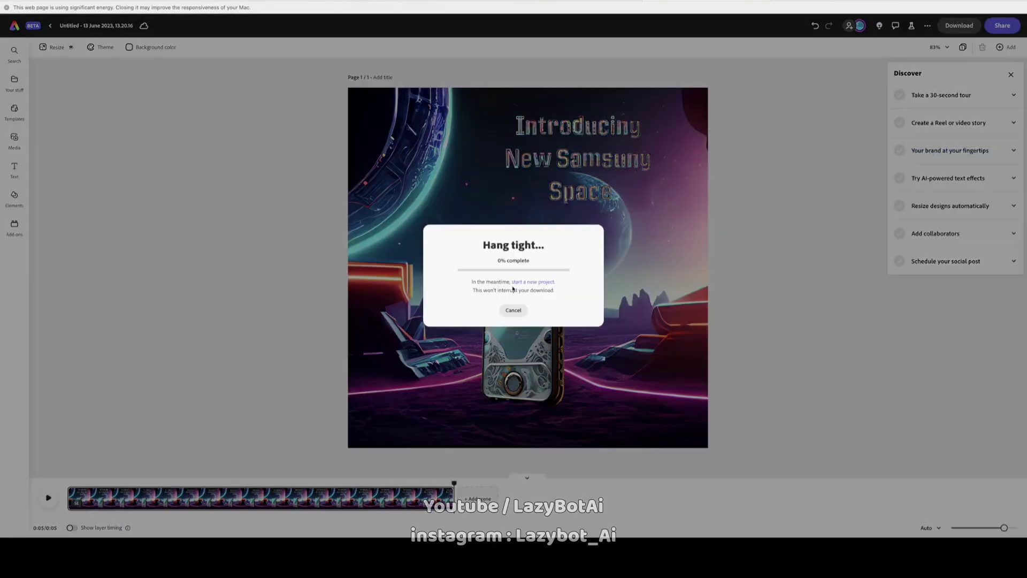